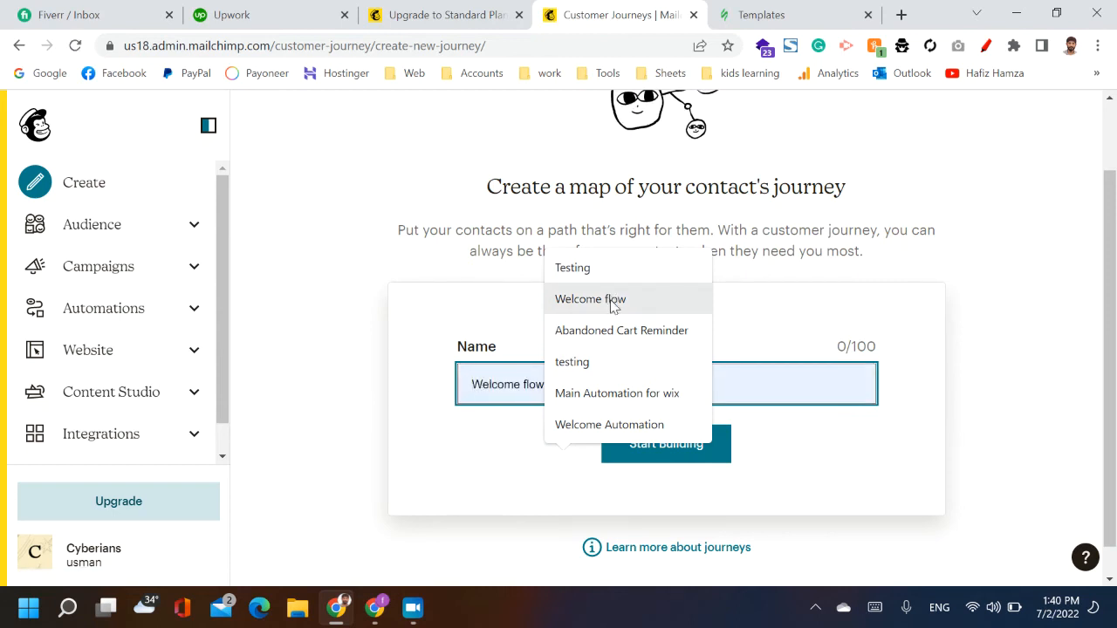
Create a customer journey named "Welcome flow" and look through its popular starting points
click(613, 301)
click(686, 459)
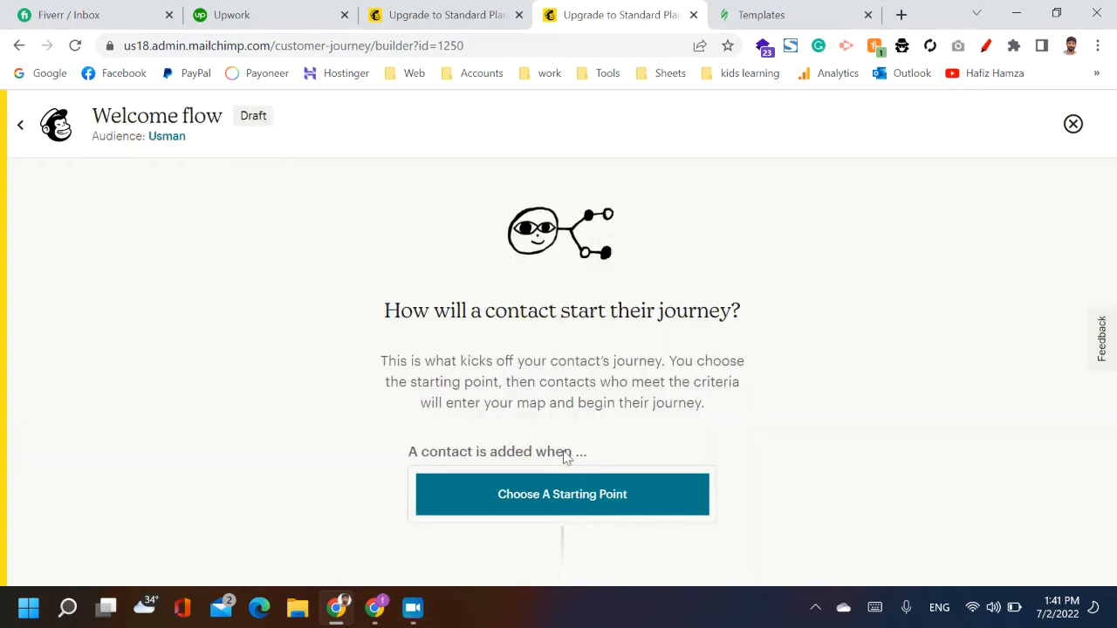
click(564, 510)
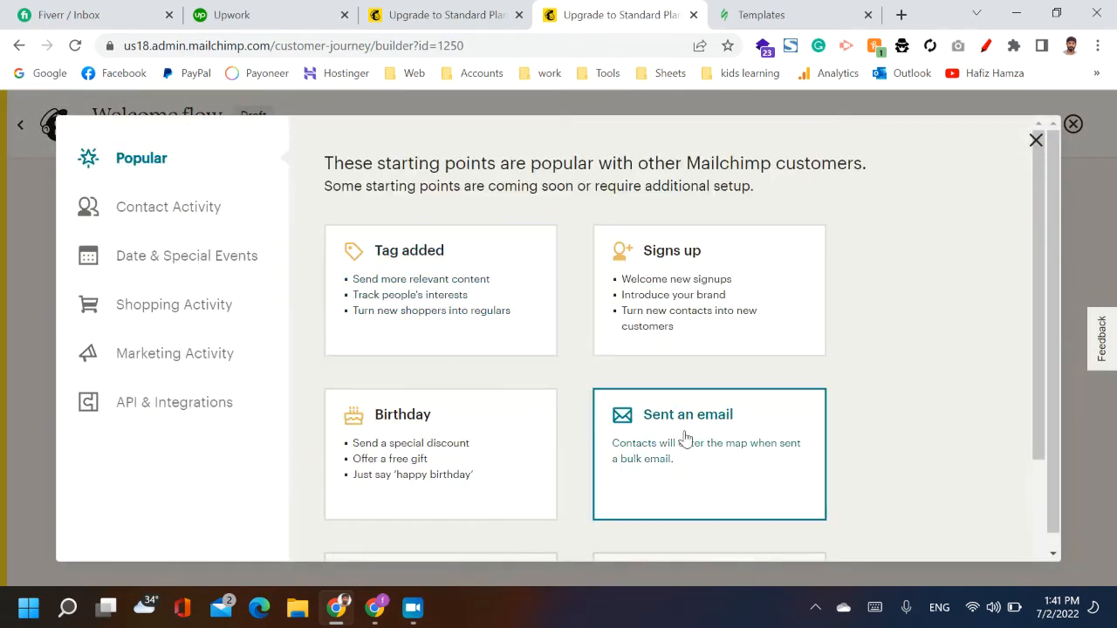
scroll(427, 387, down, 2)
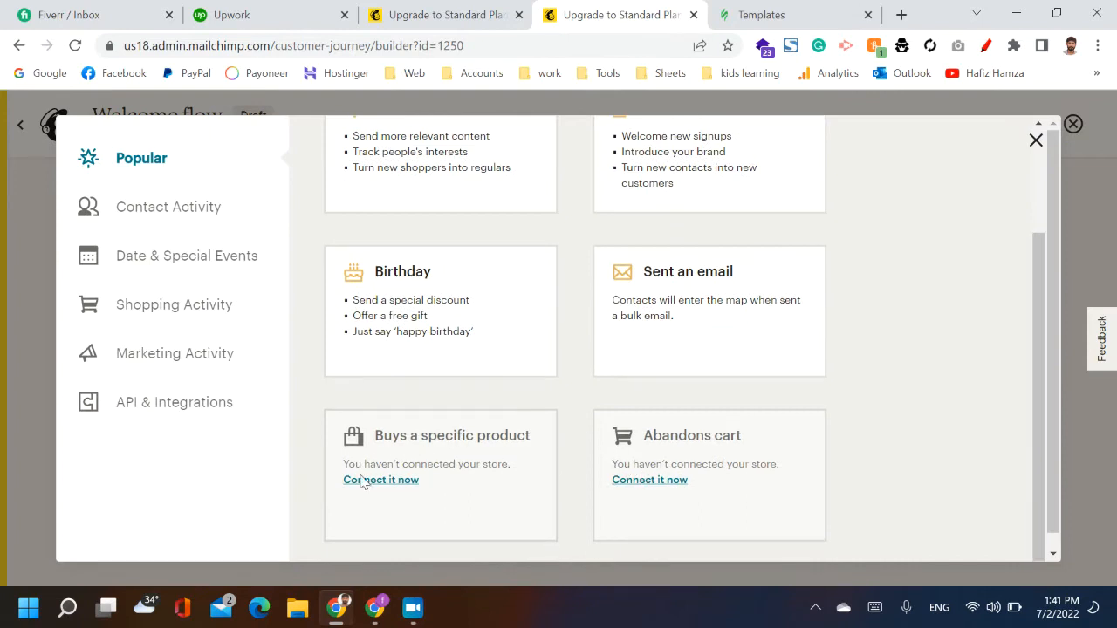
scroll(523, 375, up, 2)
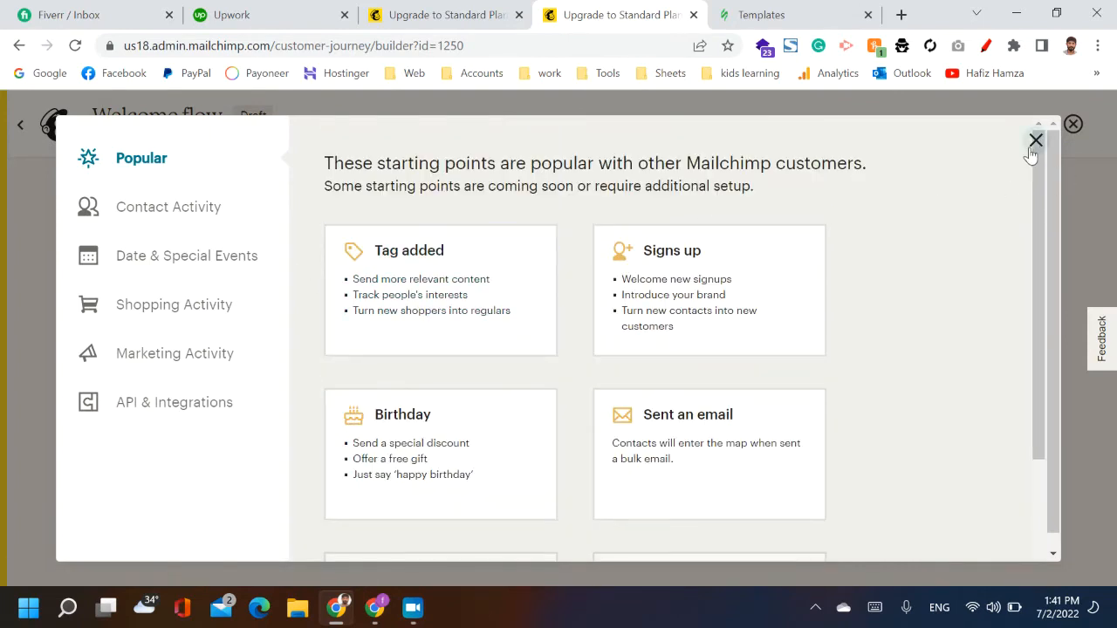
click(410, 606)
click(16, 300)
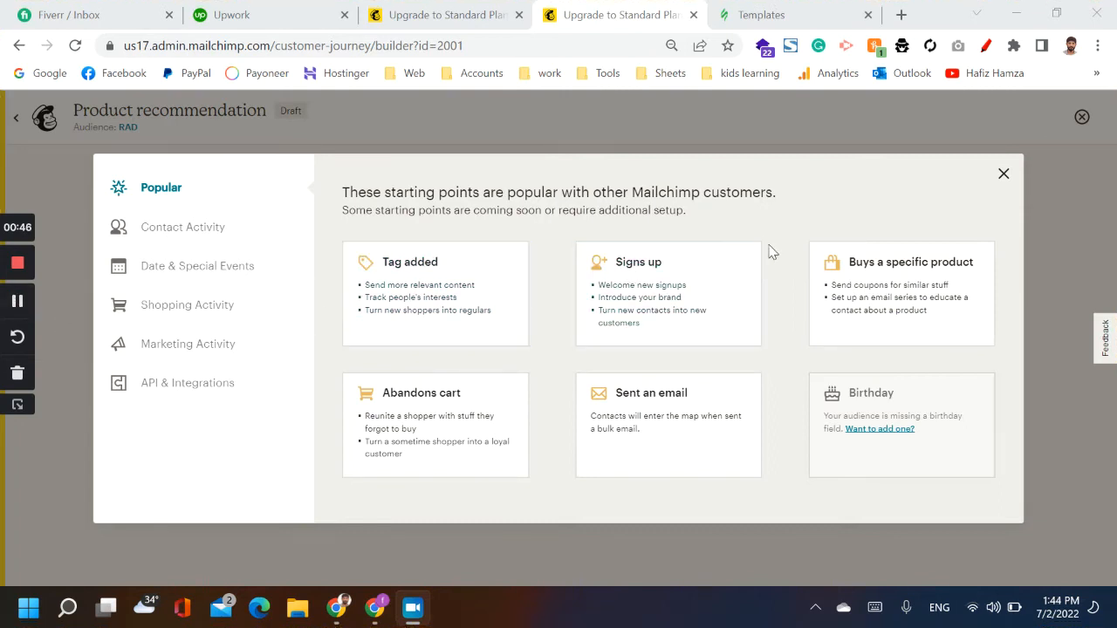
Set the Product recommendation journey to start when a contact buys a specific product, choosing the PC Anti Radiation Glasses
click(881, 347)
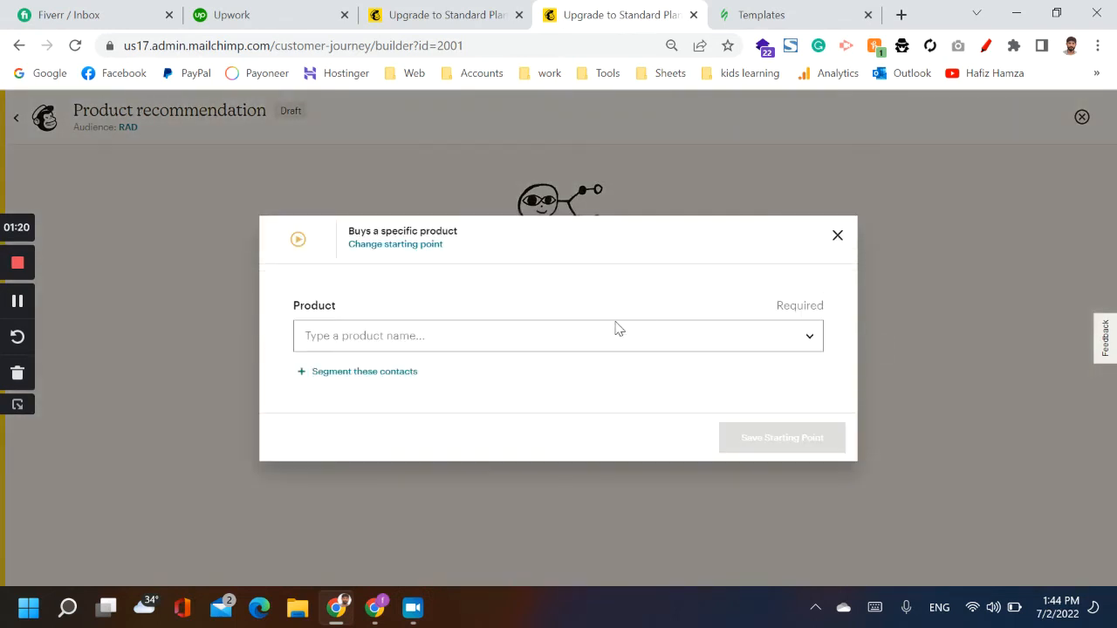
click(598, 339)
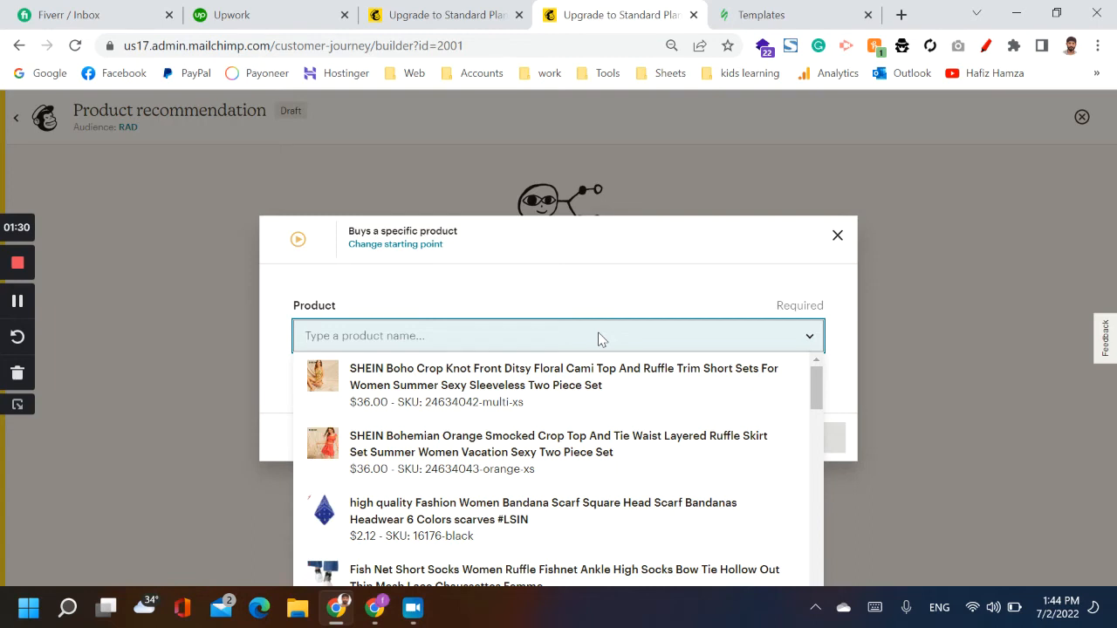
scroll(572, 418, down, 1)
scroll(559, 427, down, 2)
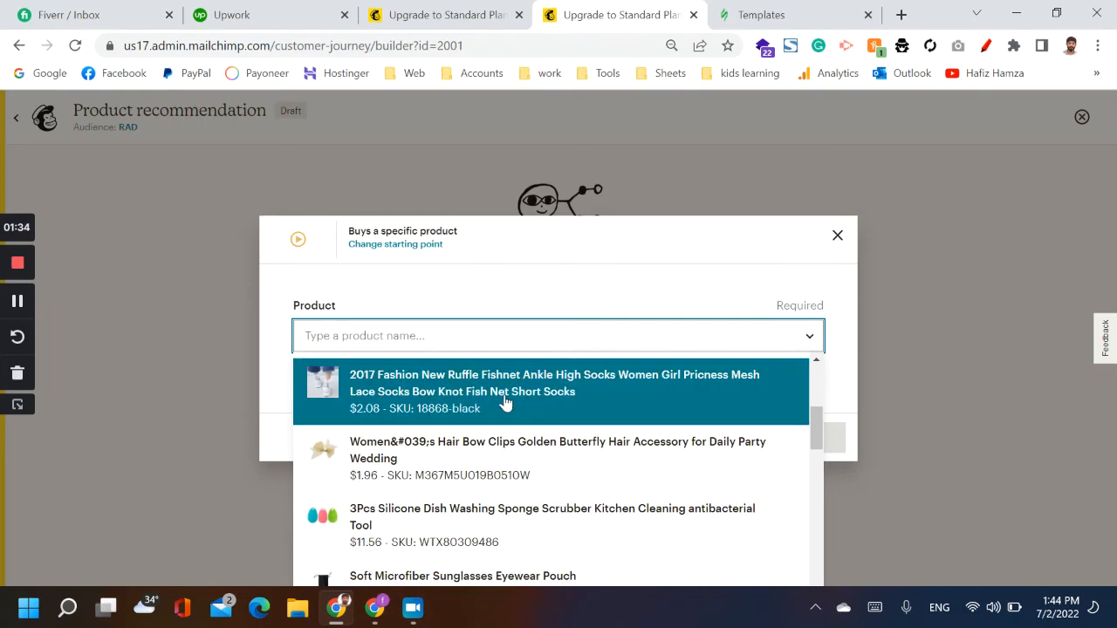
scroll(497, 453, down, 10)
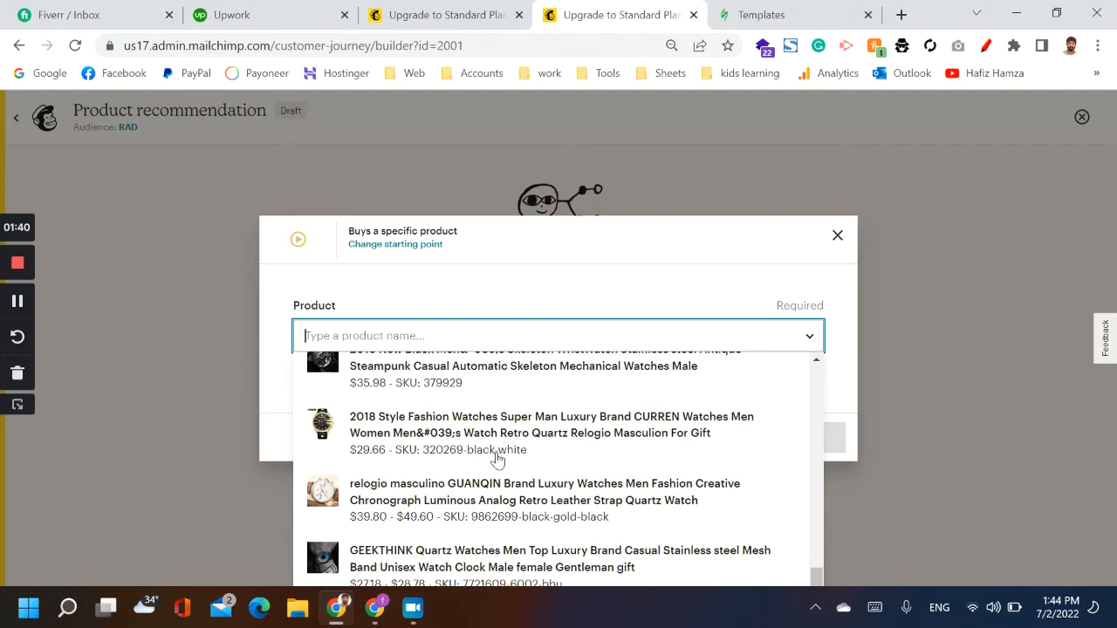
scroll(536, 521, down, 5)
scroll(532, 510, up, 4)
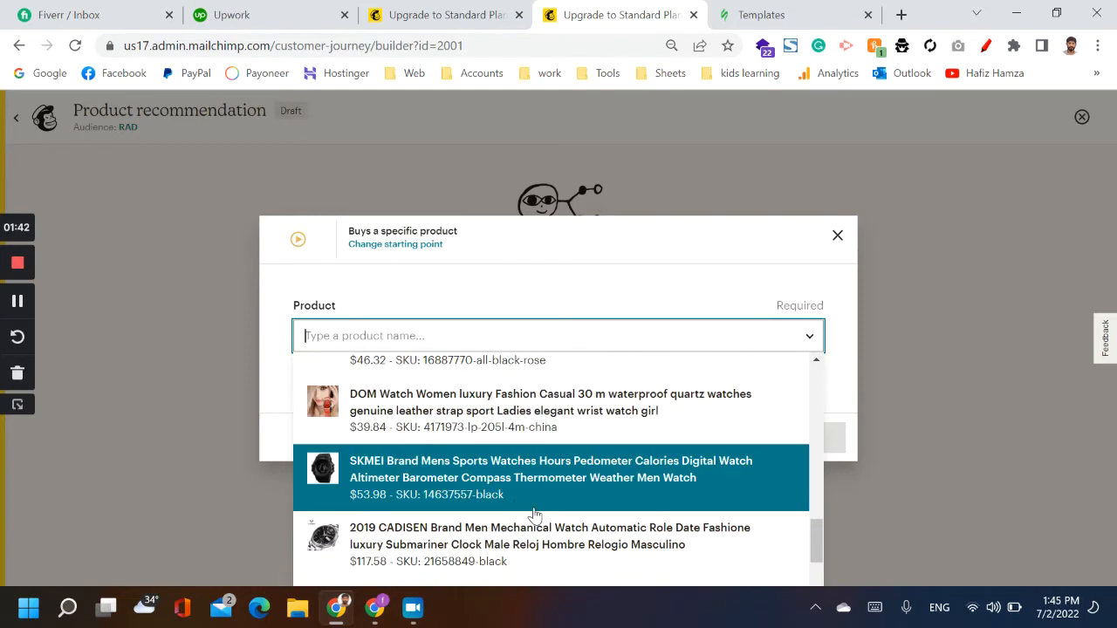
scroll(518, 499, up, 1)
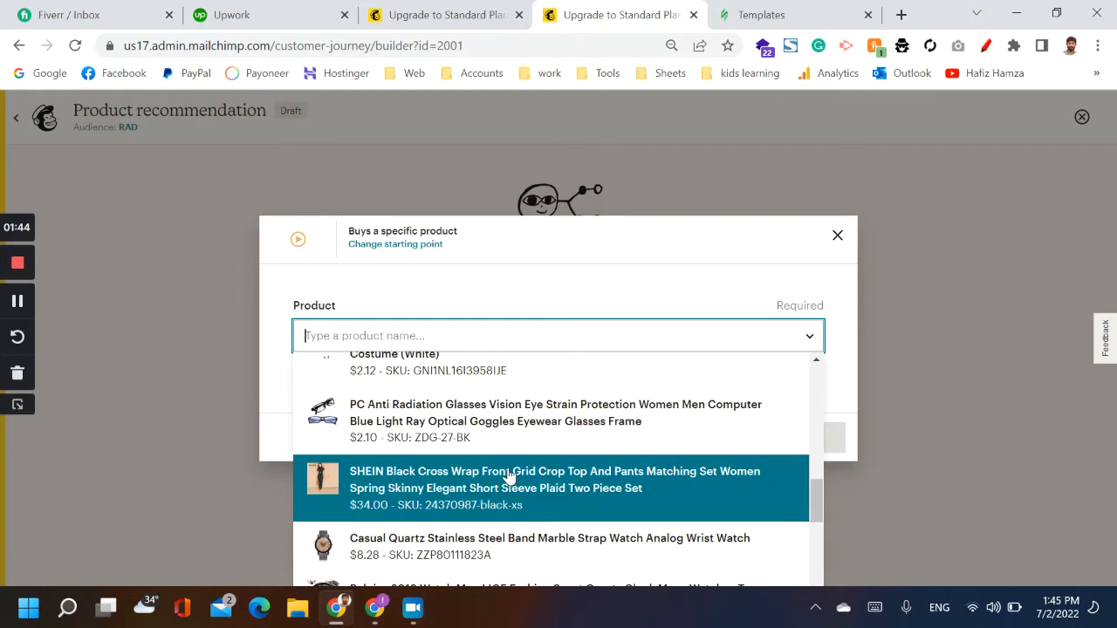
click(494, 422)
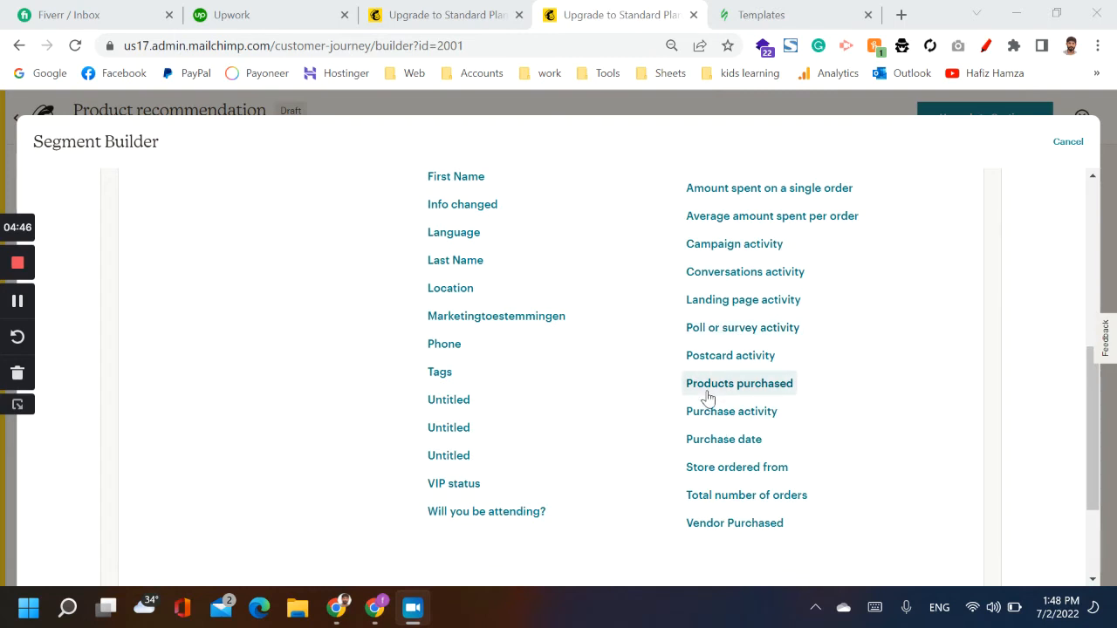
Add a segment condition that Products purchased is the "2018 Top Brand Luxury" product
click(707, 386)
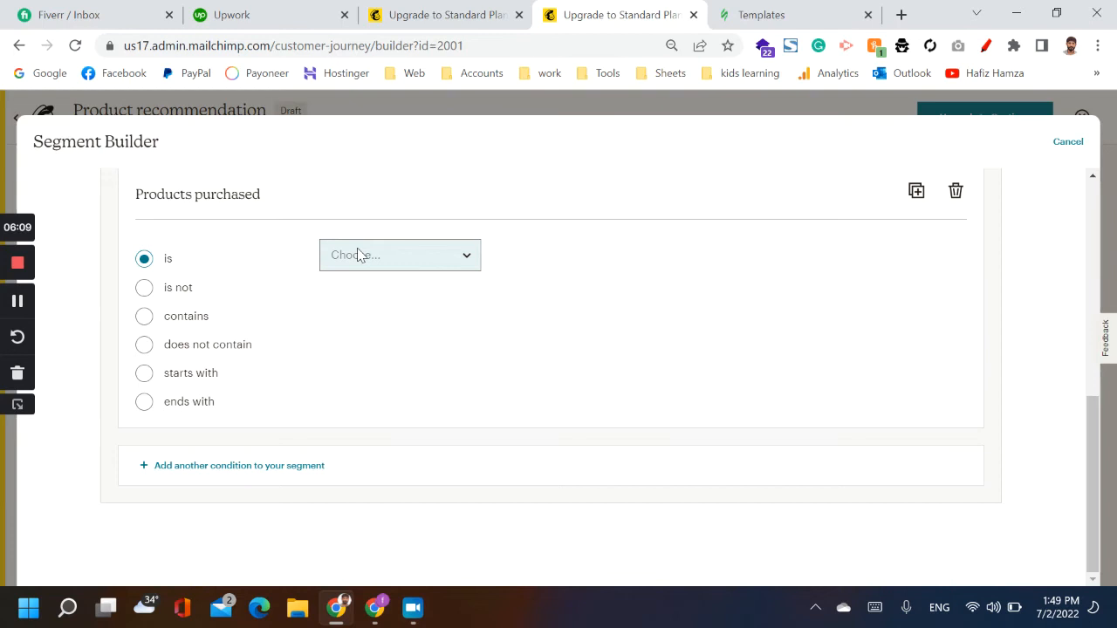
click(356, 254)
scroll(377, 395, down, 1)
scroll(377, 394, down, 2)
click(374, 407)
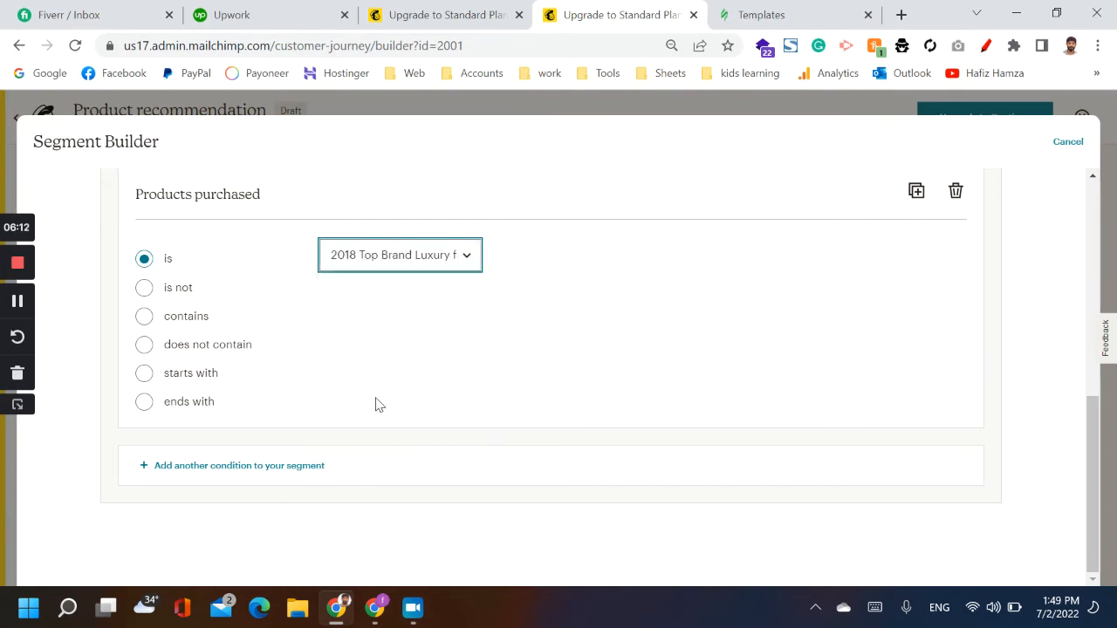
scroll(446, 404, up, 4)
scroll(460, 392, down, 4)
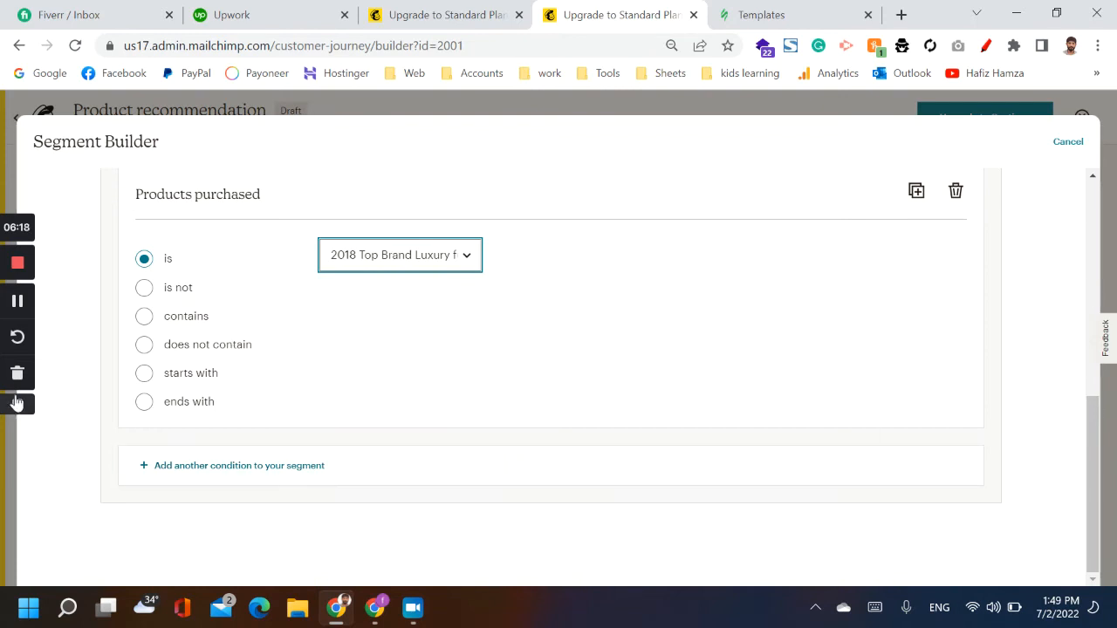
click(16, 301)
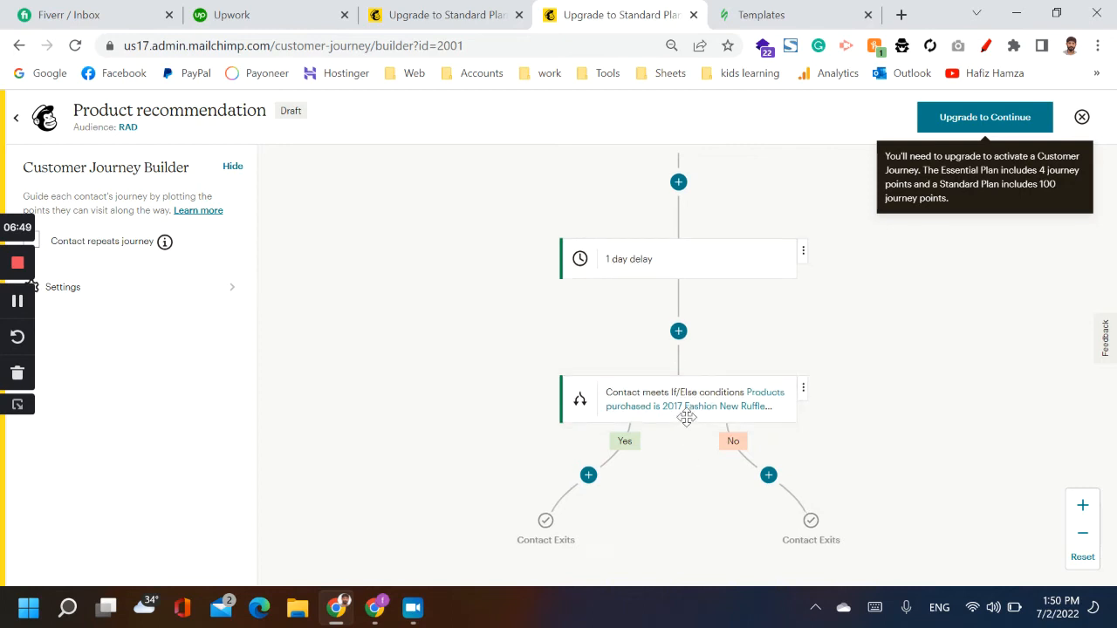
Name the journey's email "extra frame offer", save it and return to the journey map
drag(689, 416, 668, 326)
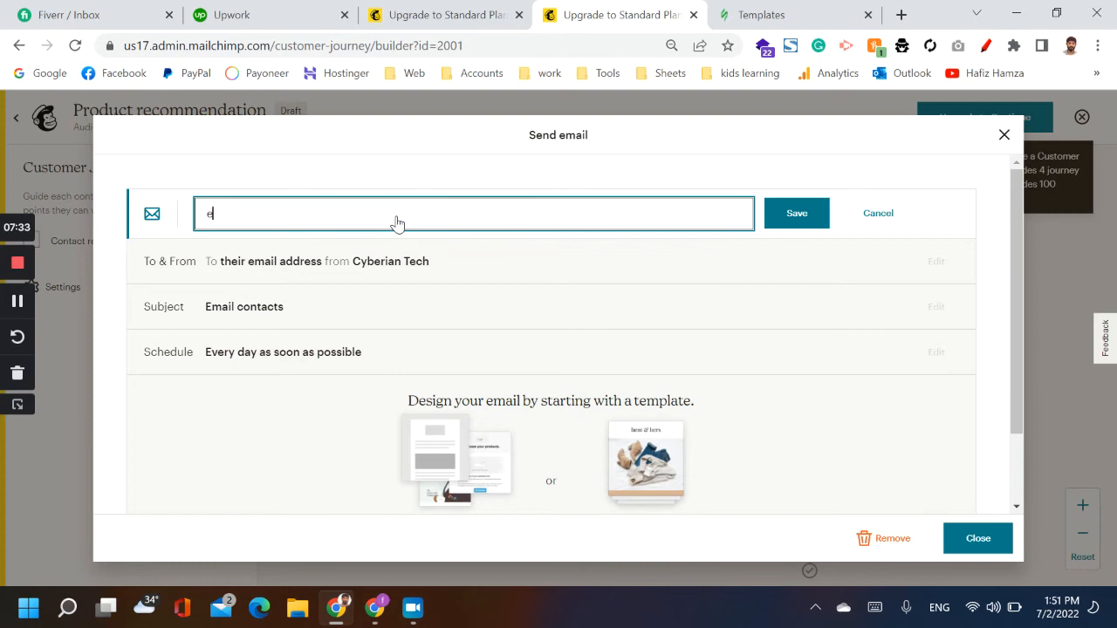
text(xtra frame offer)
click(790, 213)
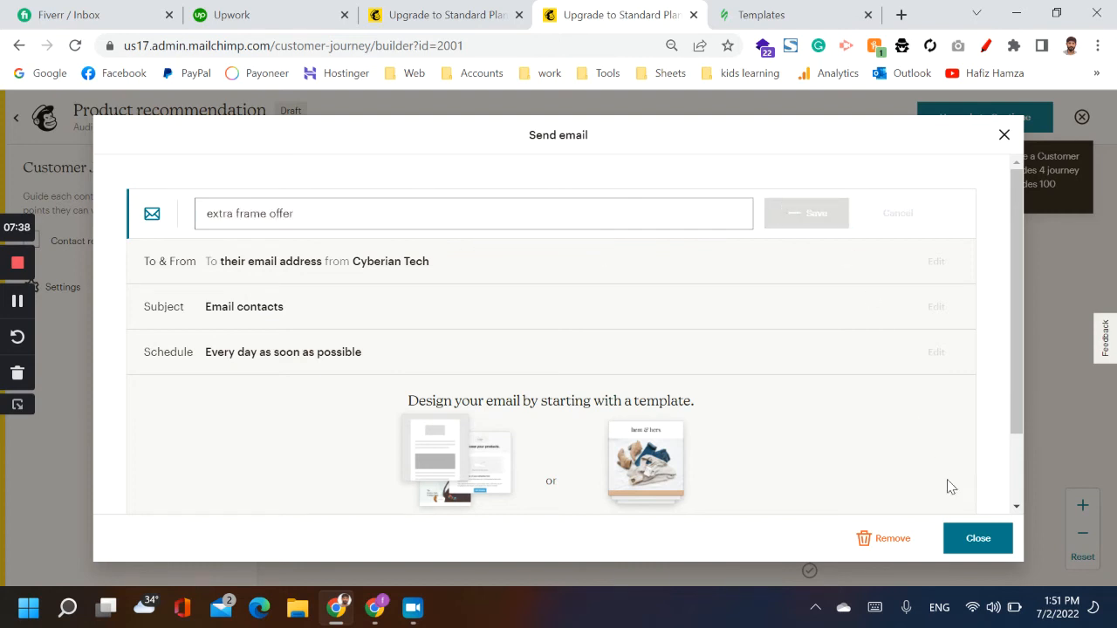
click(978, 537)
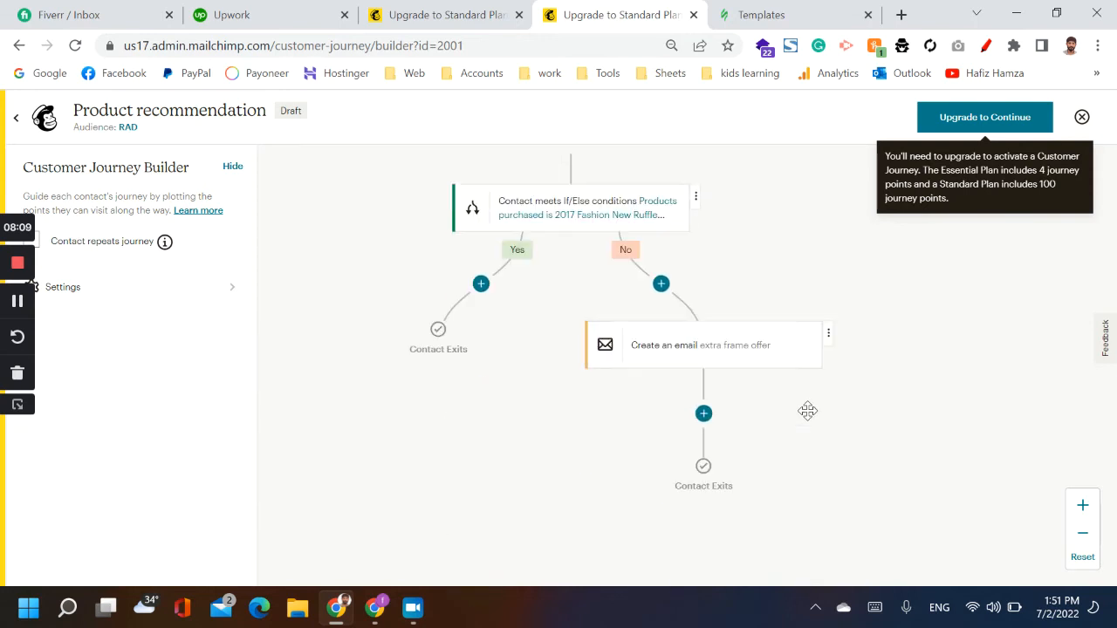
scroll(808, 411, down, 3)
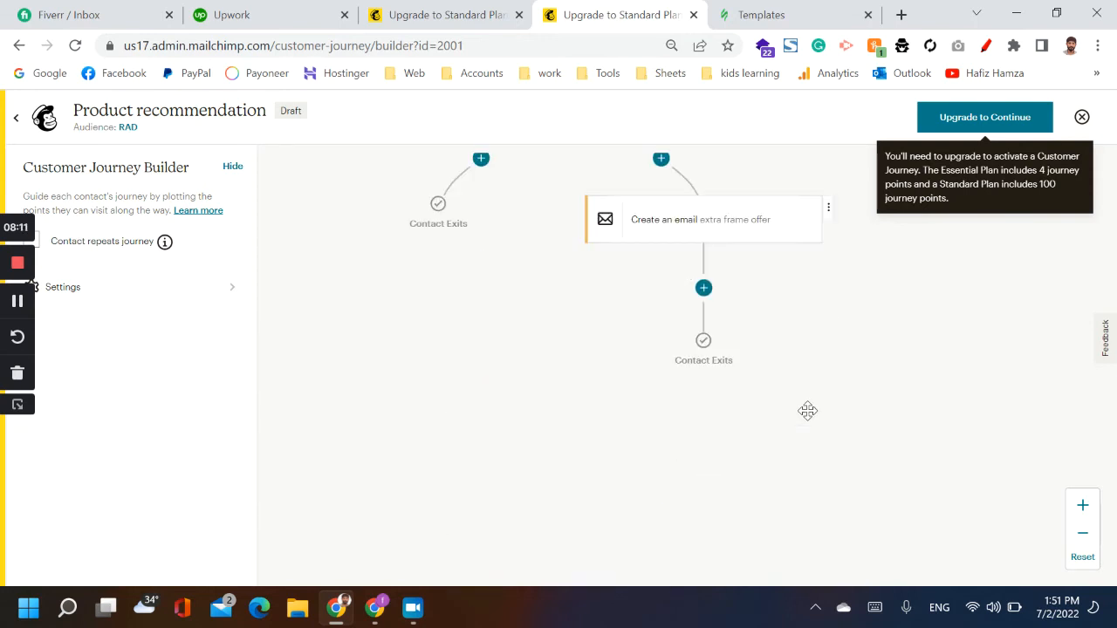
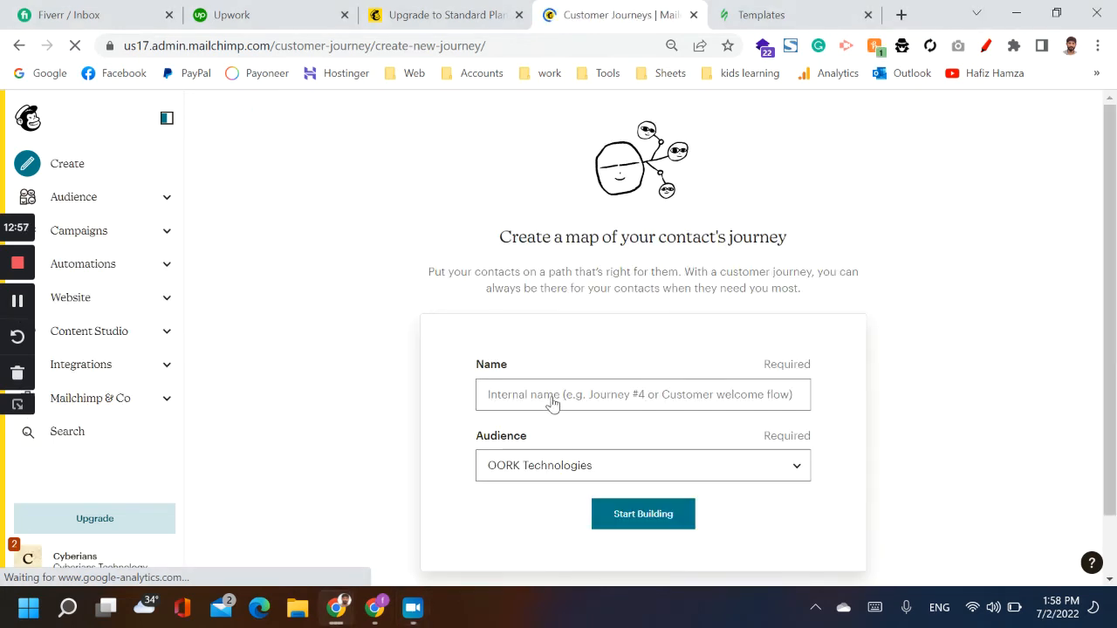
Create a customer journey named "start discount" for the RAD audience
click(553, 403)
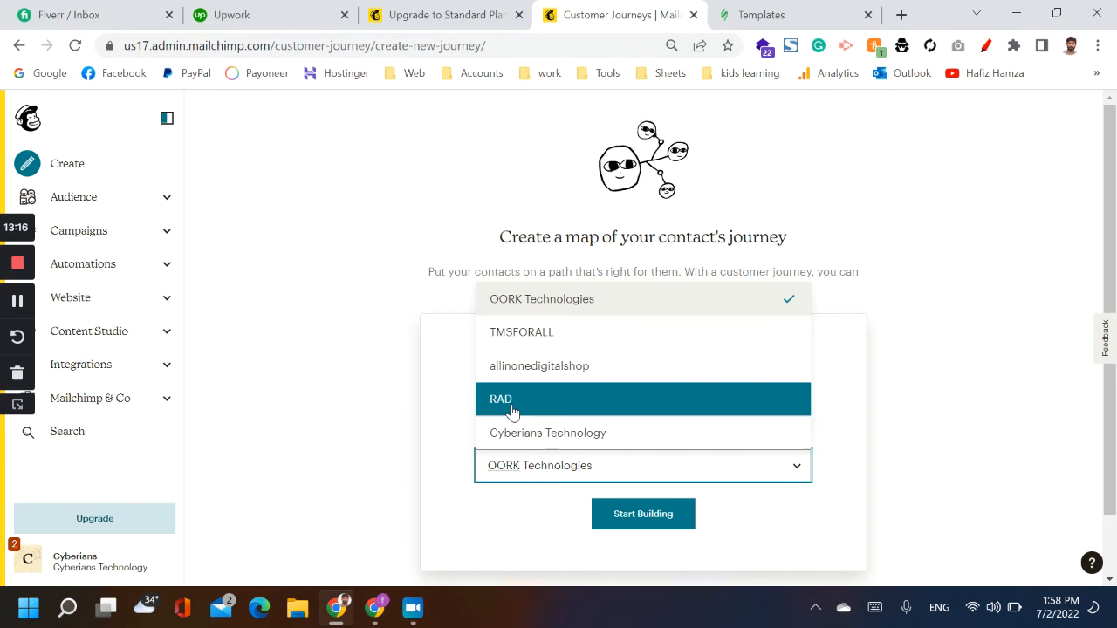
click(512, 401)
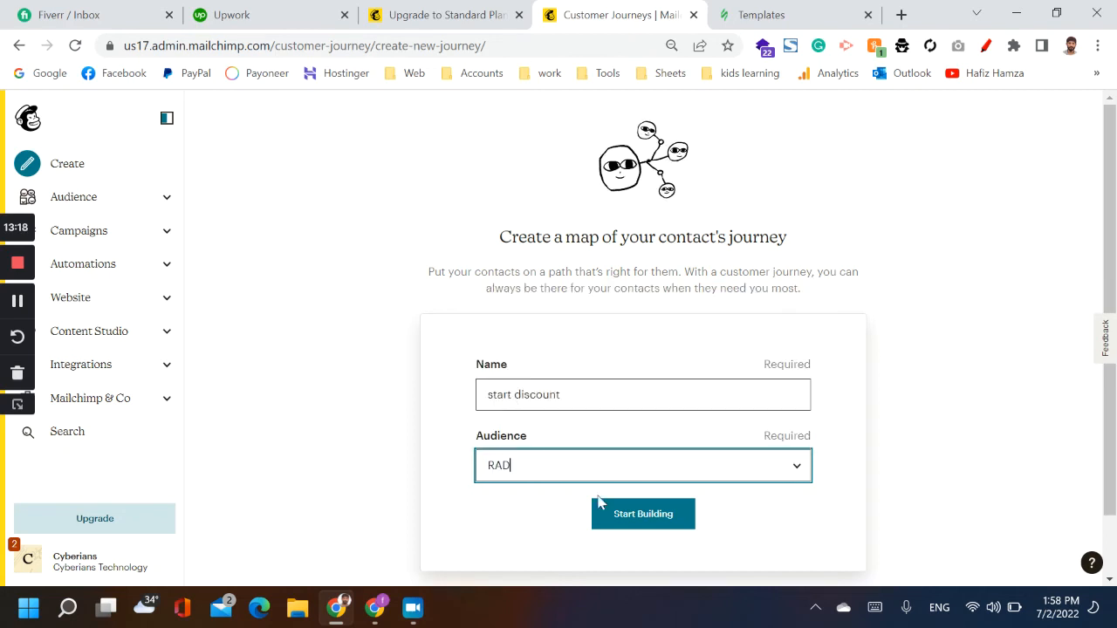
click(613, 516)
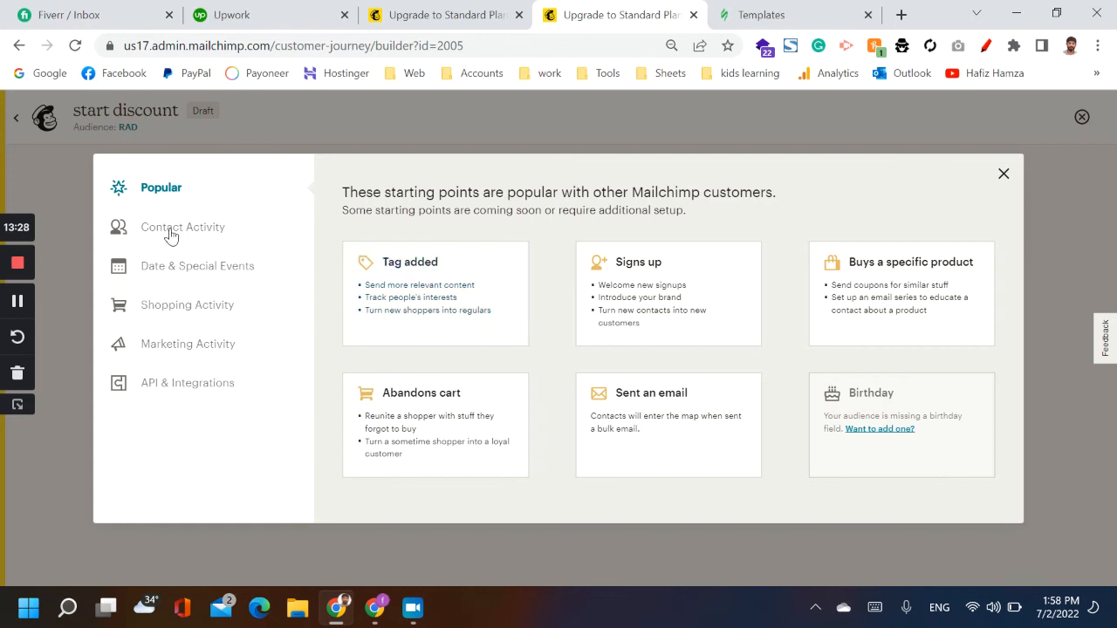
Look through the Contact Activity starting points and save "Buys any product" as the journey's starting point
click(171, 235)
scroll(439, 352, down, 1)
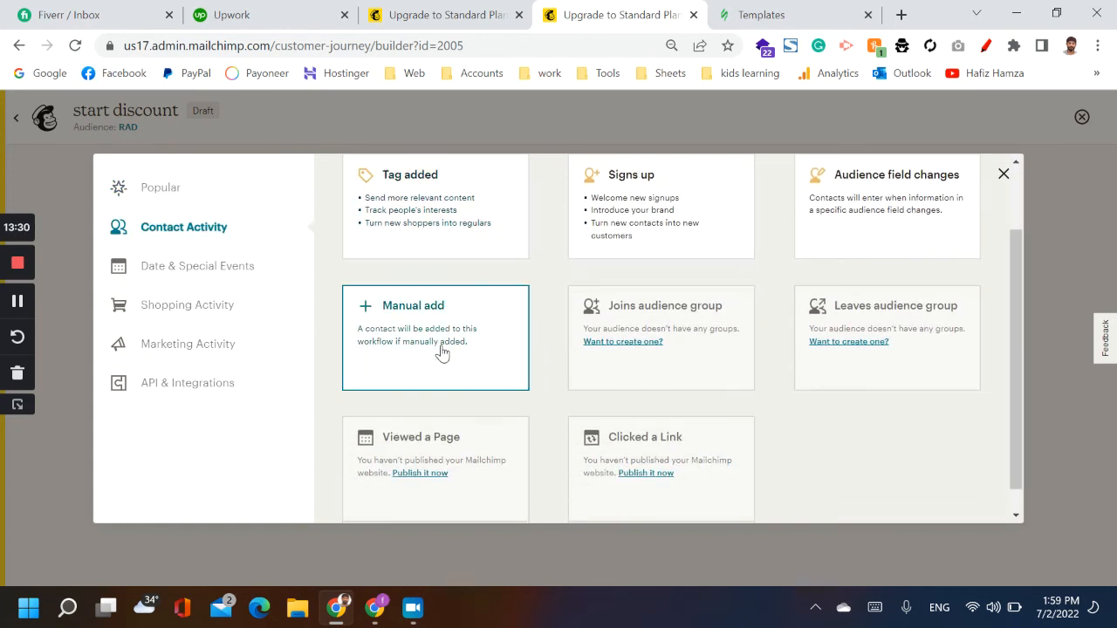
scroll(441, 352, up, 1)
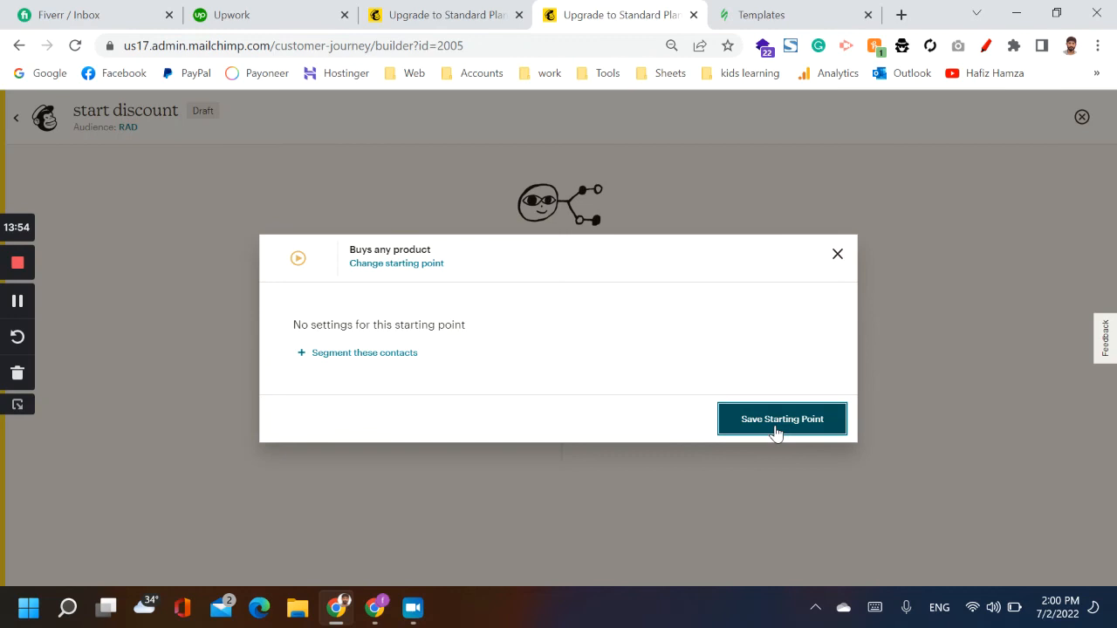
click(775, 428)
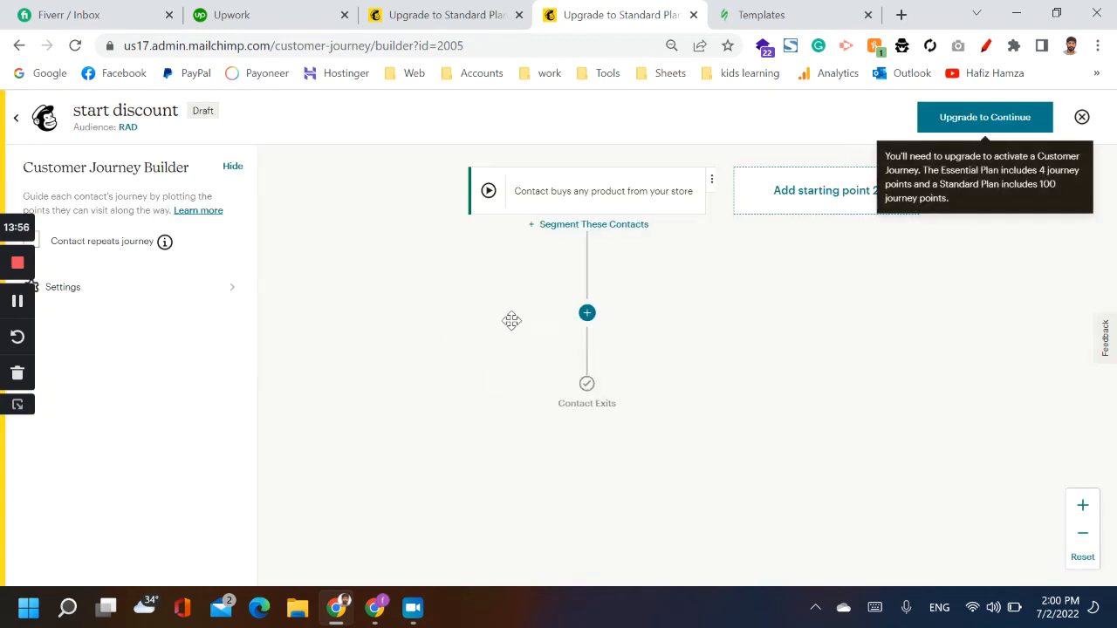
Add an If/Else rule after the starting point and choose Contact rating as its segment condition
click(587, 312)
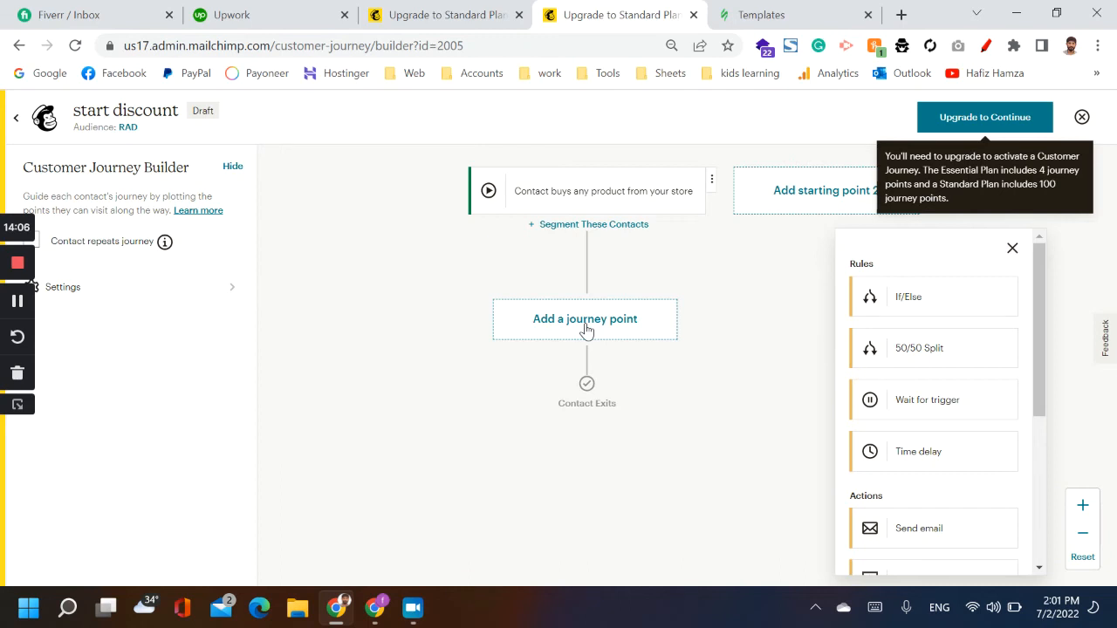
click(918, 297)
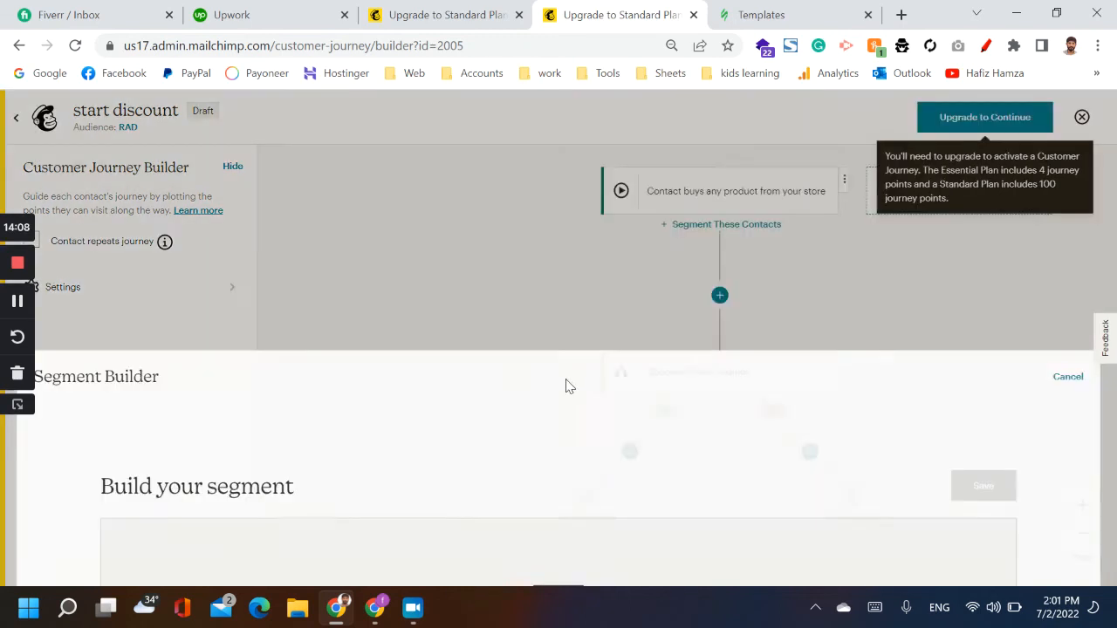
scroll(338, 417, down, 2)
scroll(367, 406, up, 1)
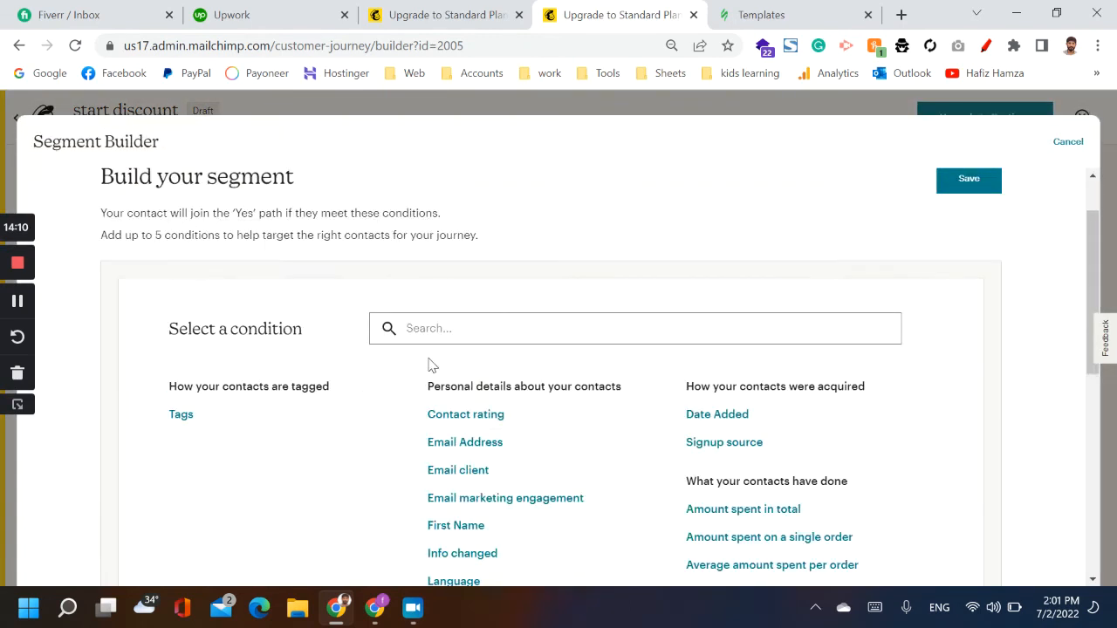
click(453, 418)
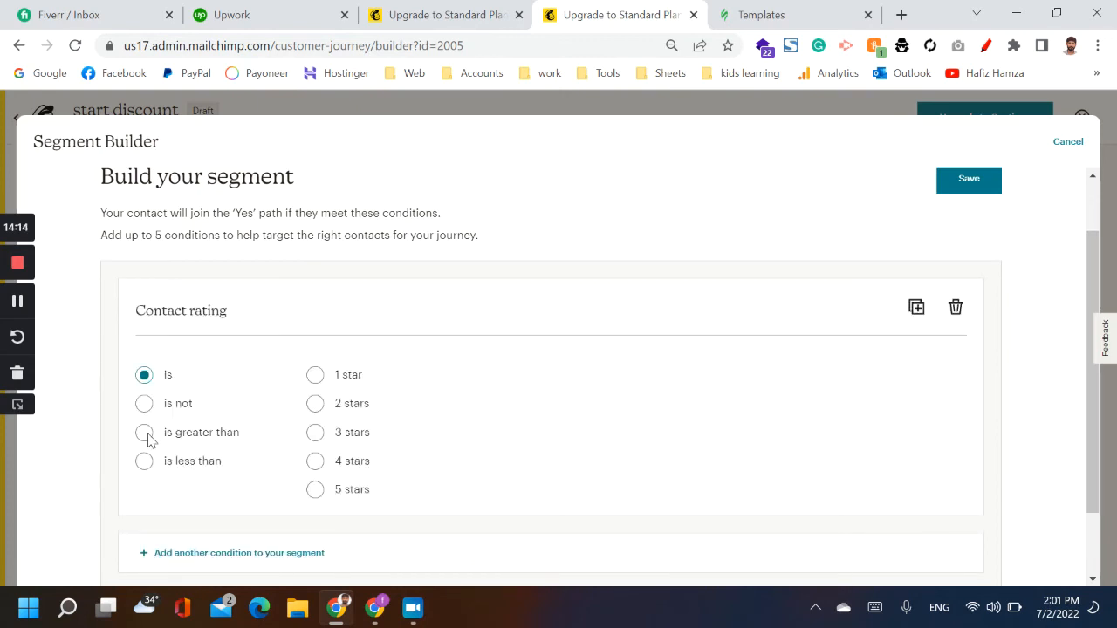
scroll(145, 455, down, 1)
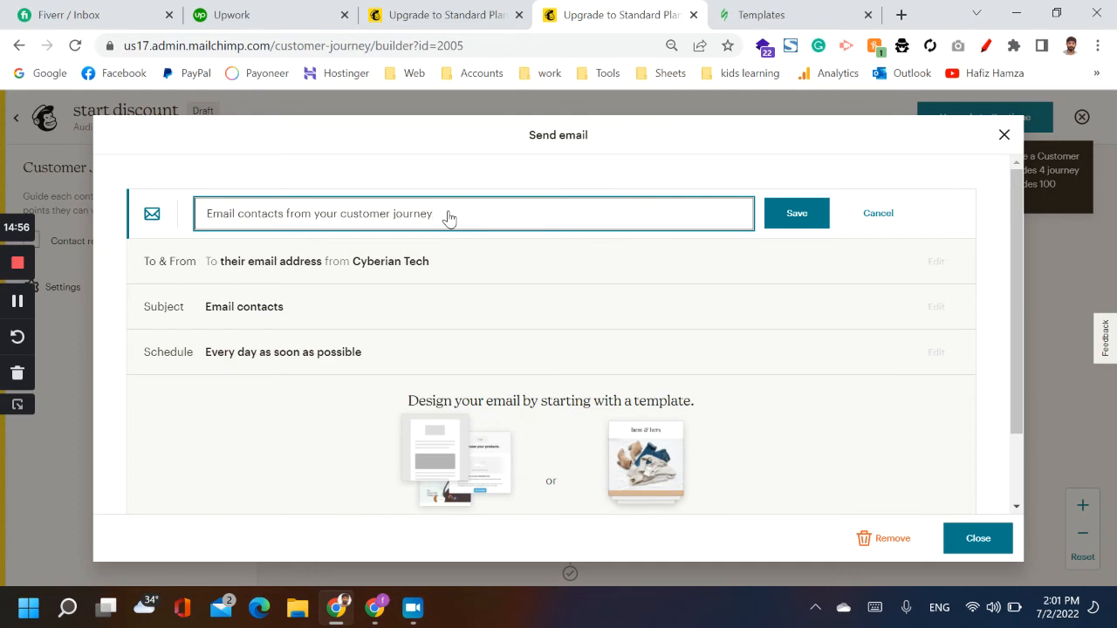
Rename the journey's email as "$5 discount email" and save the name
triple_click(448, 217)
text($)
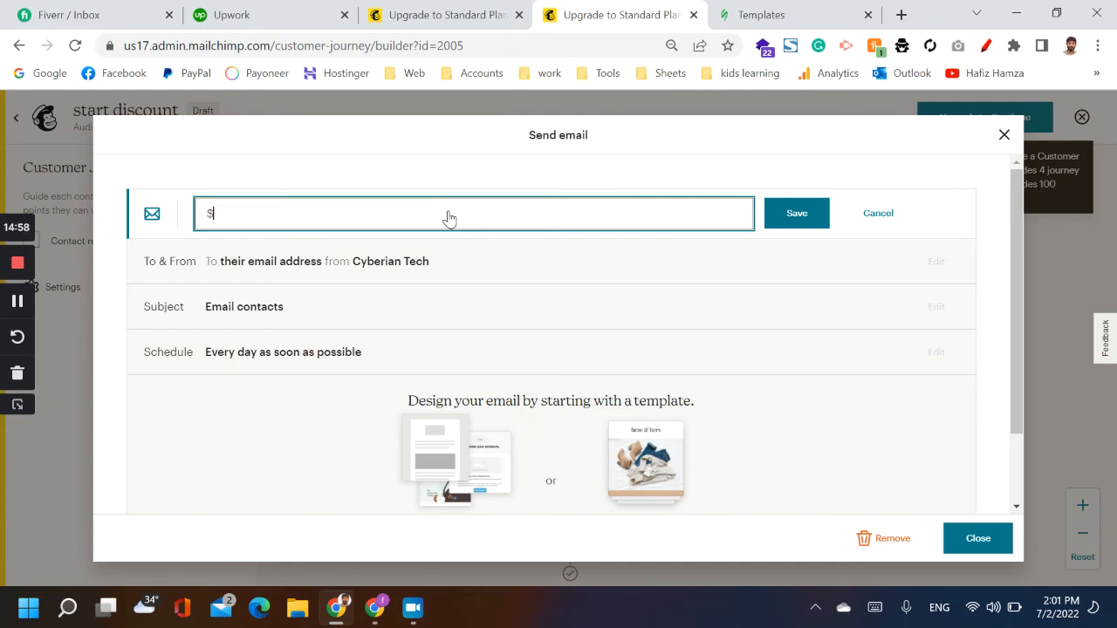
text(5 discount email)
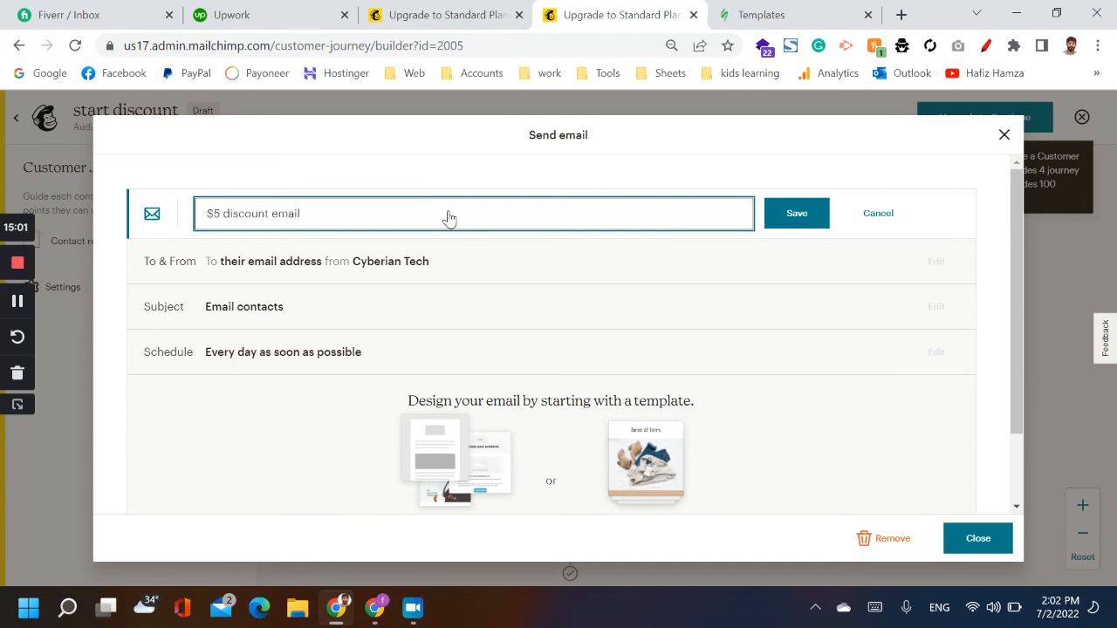
click(825, 211)
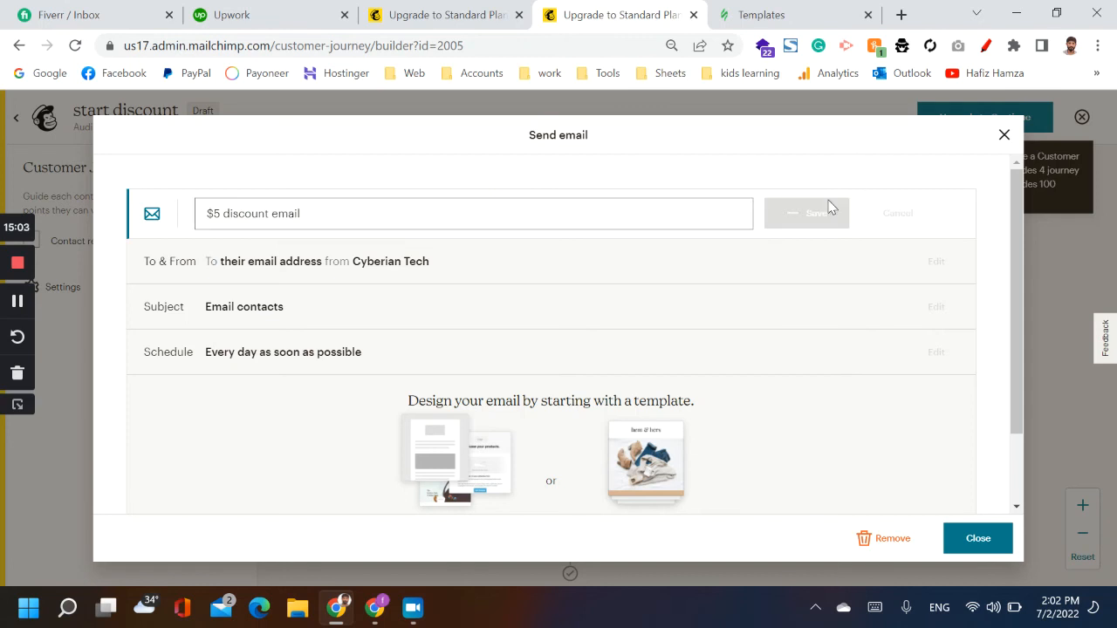
Close the "$5 discount email" settings and review the start discount journey map
click(963, 543)
scroll(785, 491, up, 2)
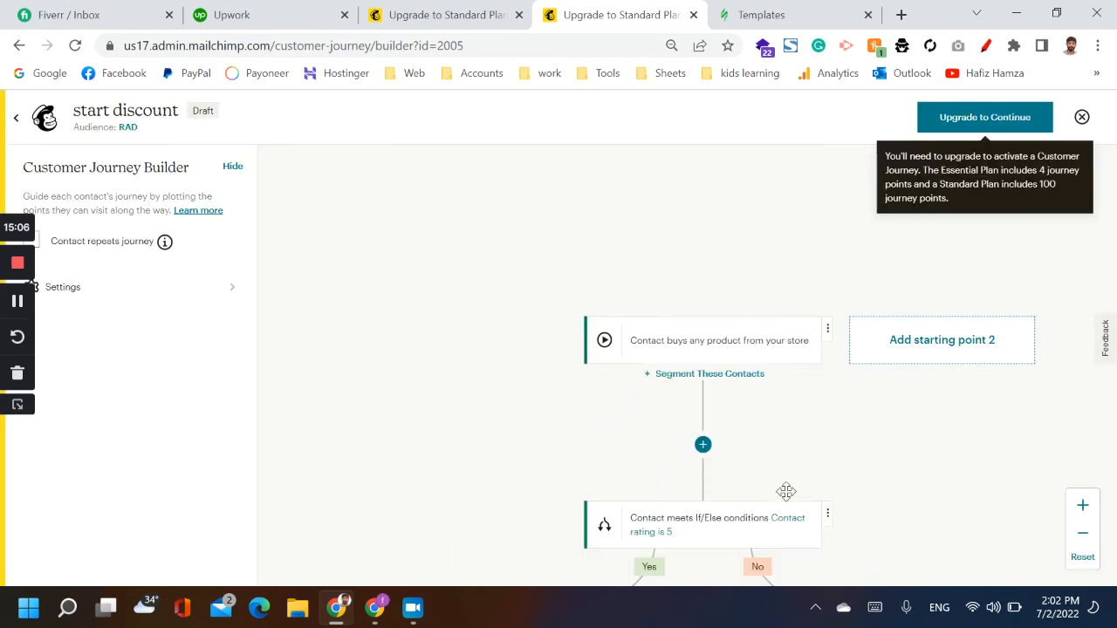
scroll(616, 459, down, 1)
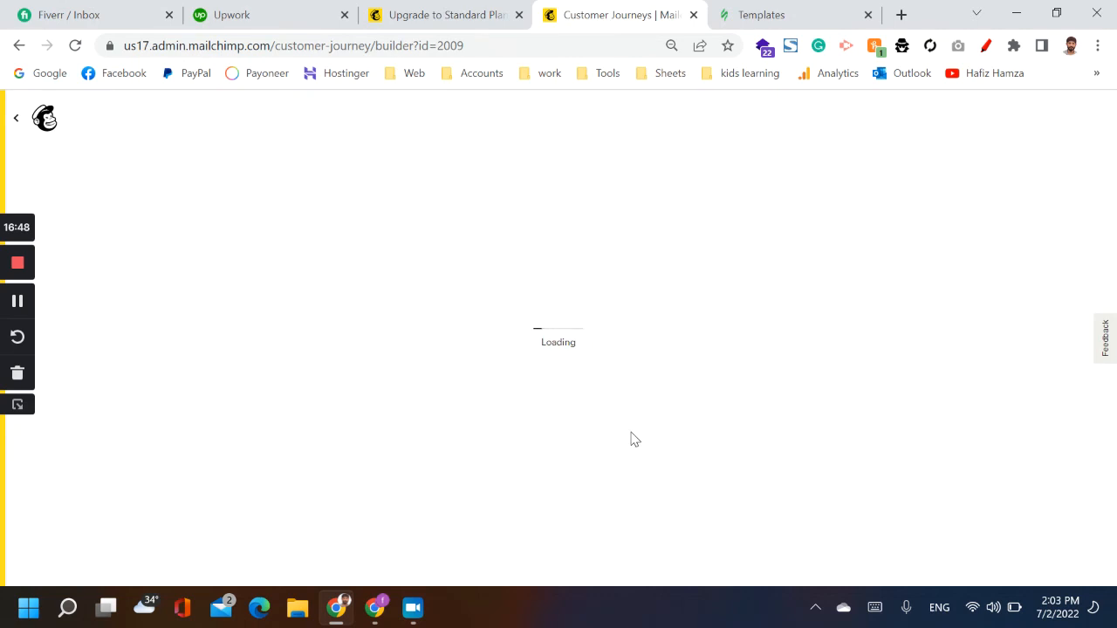
Save the Shopping Activity trigger "Buys any product" as the starting point of the "5000 pkr discount" journey
click(583, 416)
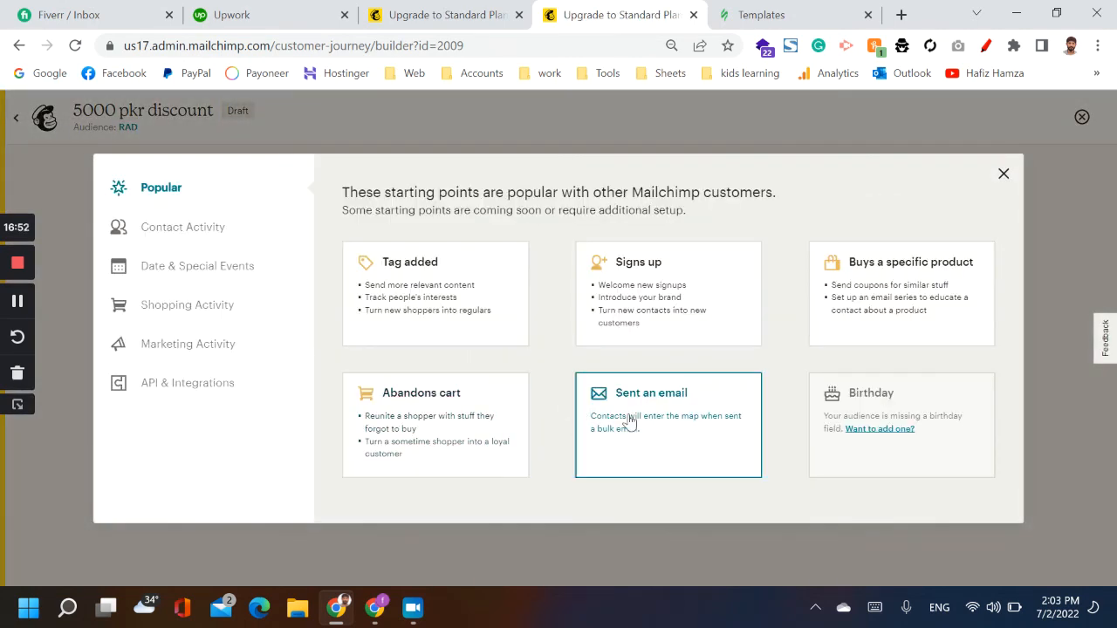
click(186, 304)
click(394, 299)
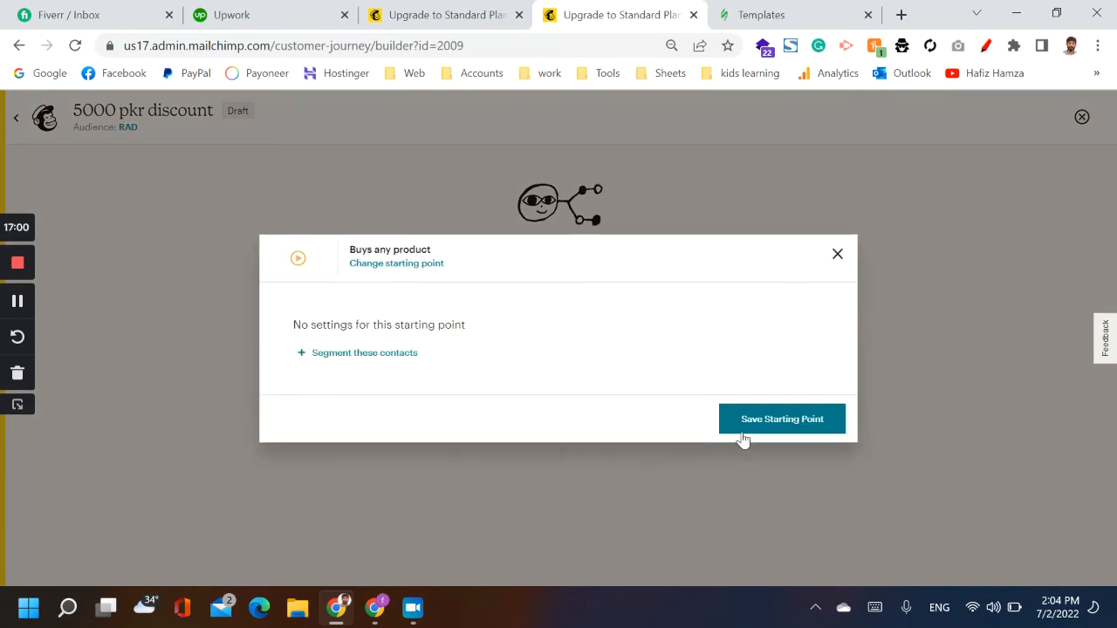
click(811, 422)
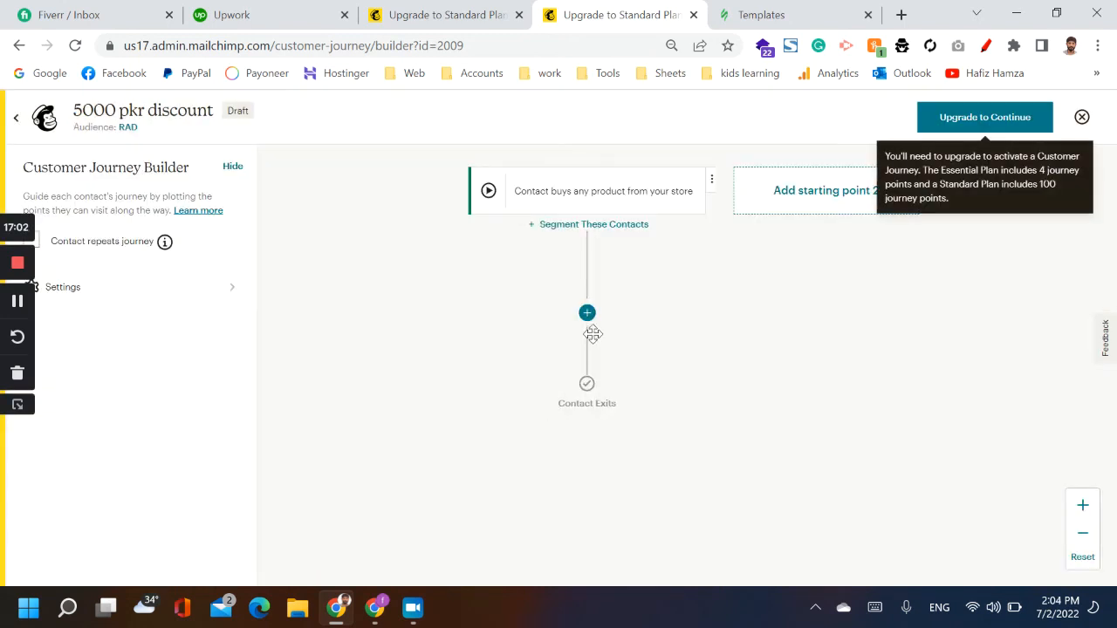
Add an If/Else rule after the starting point with the condition Amount spent in total more than 5000, and save it
click(589, 335)
click(865, 297)
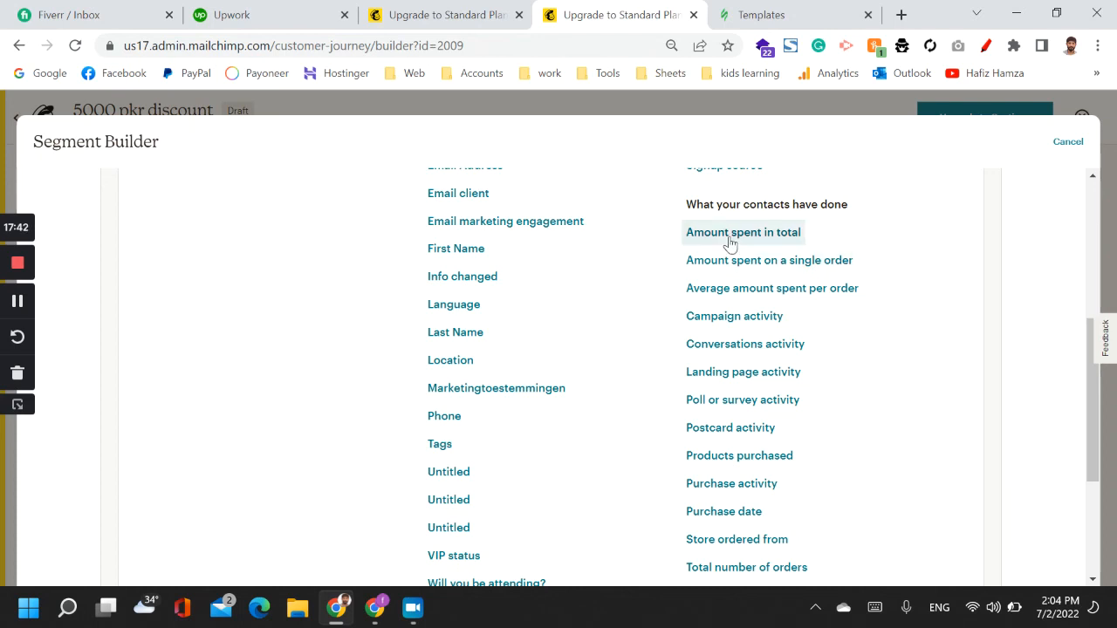
click(730, 234)
click(337, 377)
text(5000)
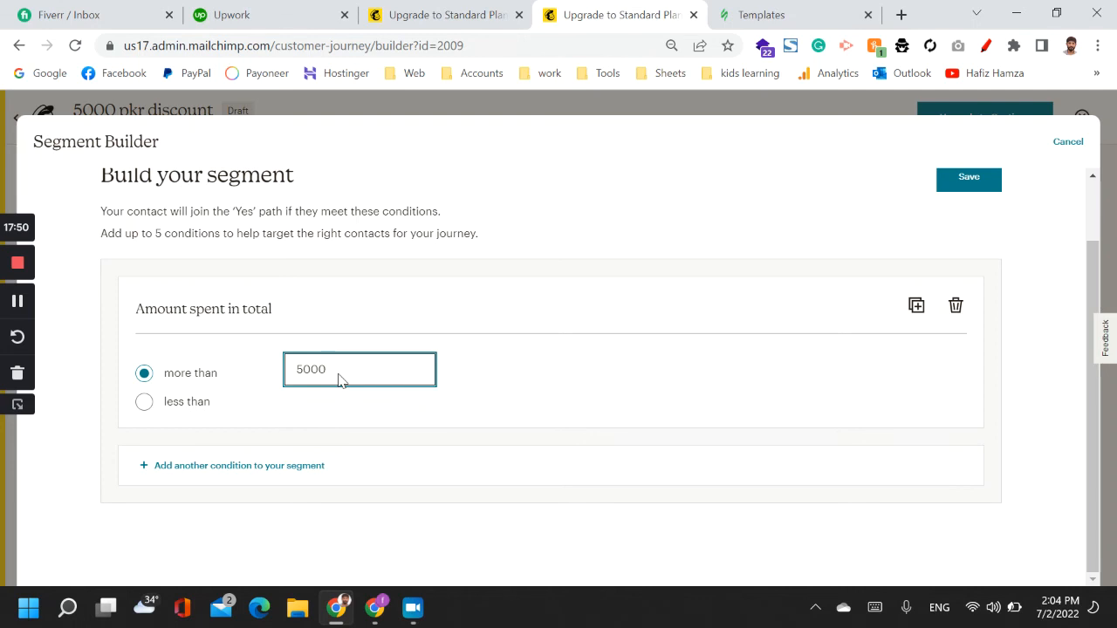
click(989, 183)
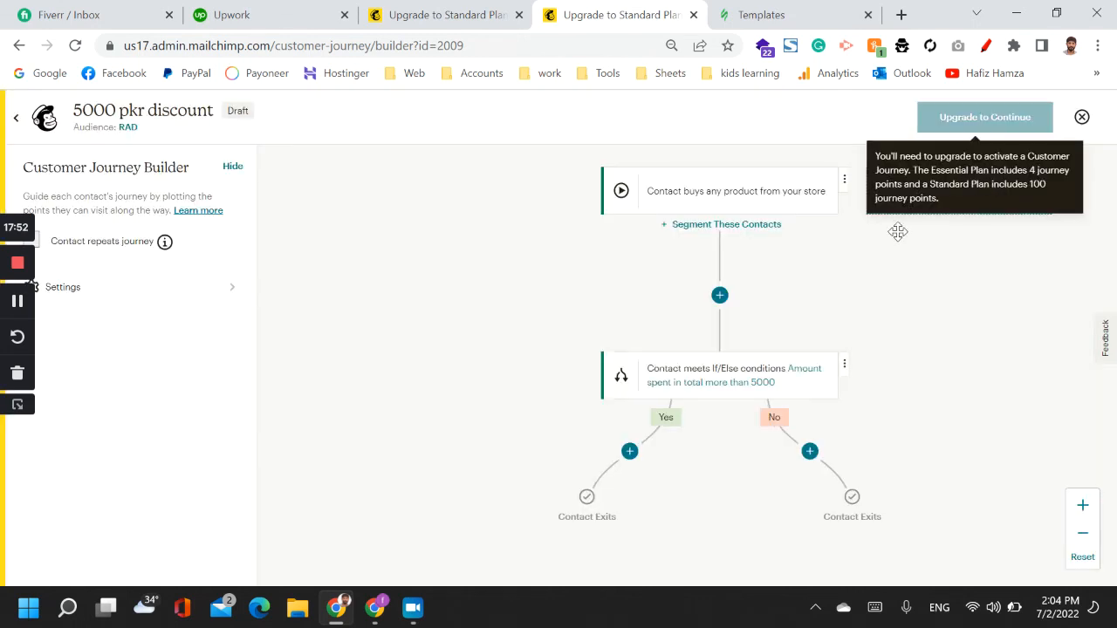
Add an email named "dsicount email" to the Yes path and close its settings
drag(847, 292, 808, 246)
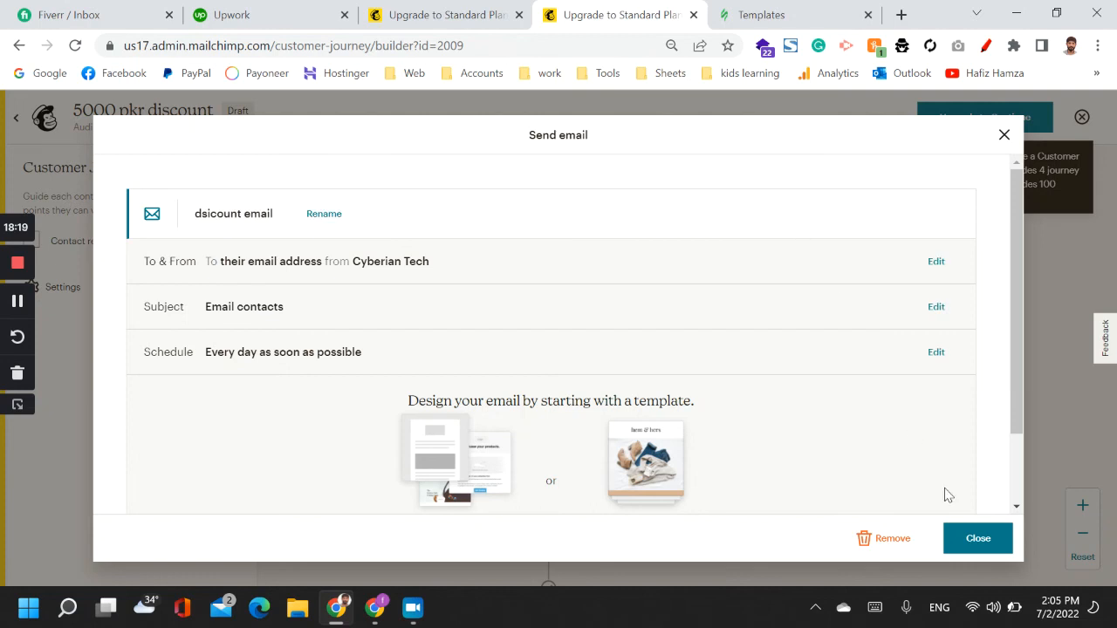
click(968, 535)
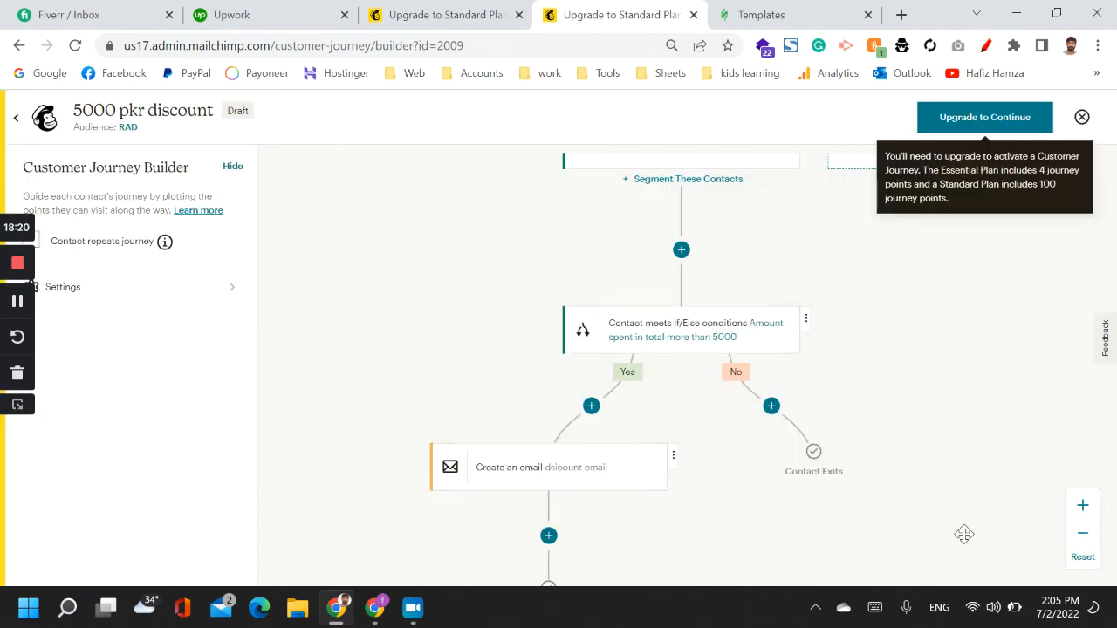